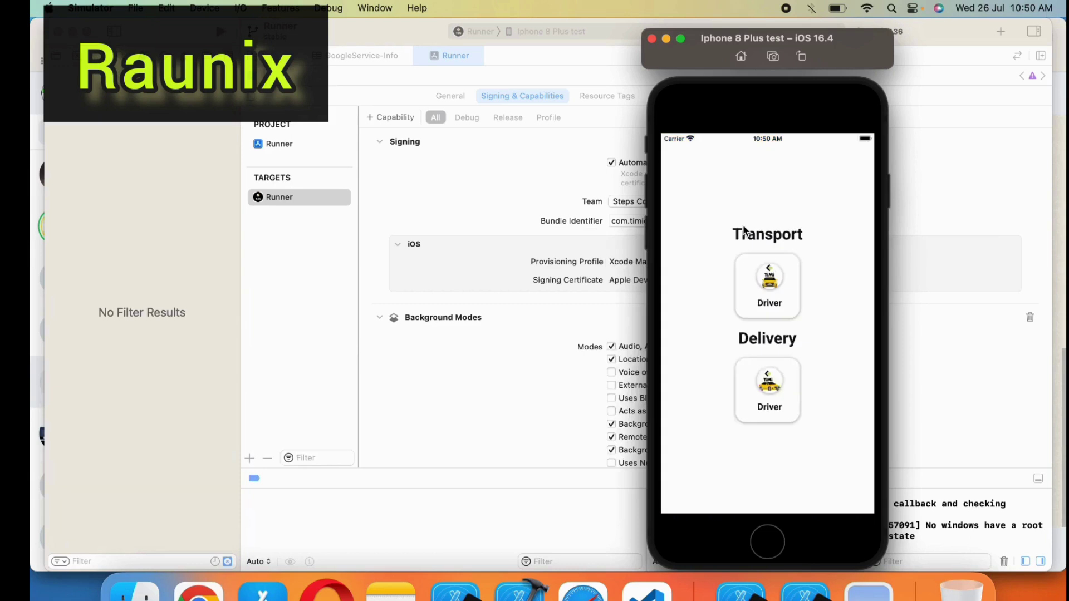
# Pick Transport driver, then switch the service type to Delivery driver.
pyautogui.click(759, 291)
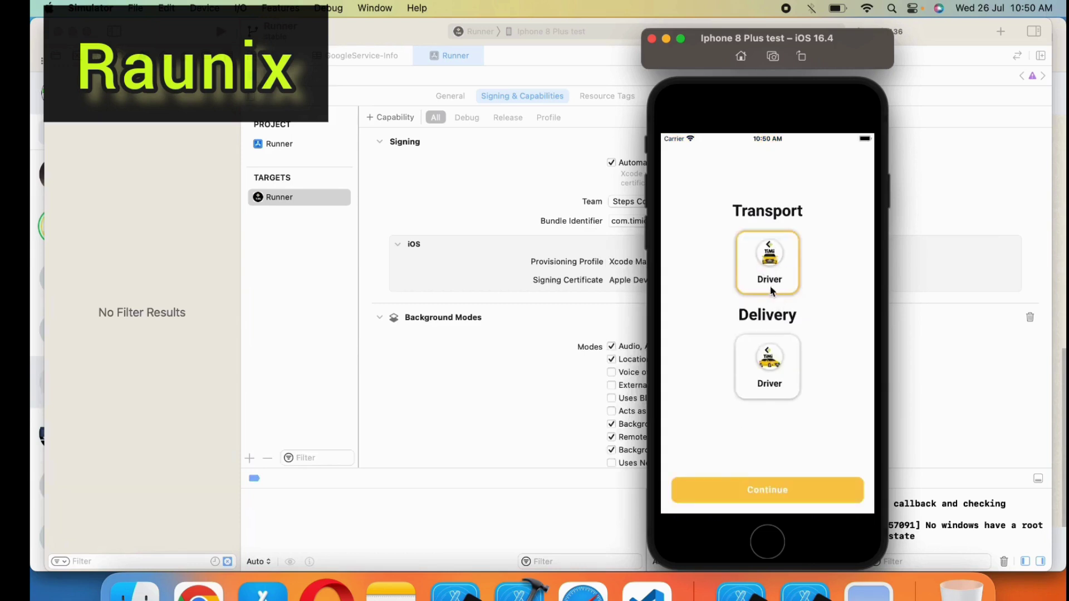
pyautogui.click(771, 380)
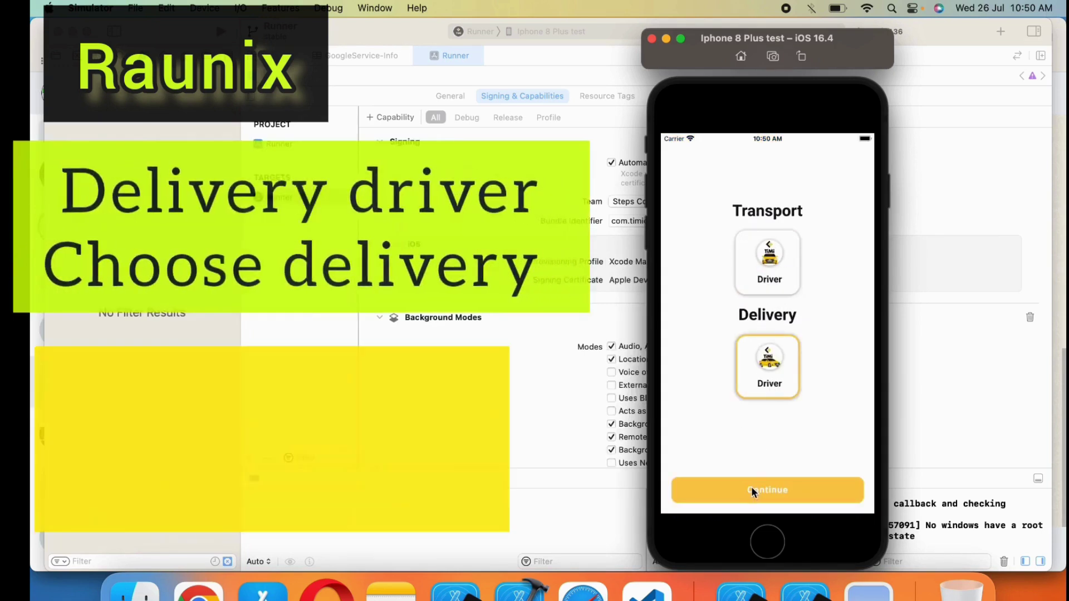
# Continue as delivery driver, set the India +91 country code, and request an OTP.
pyautogui.click(751, 486)
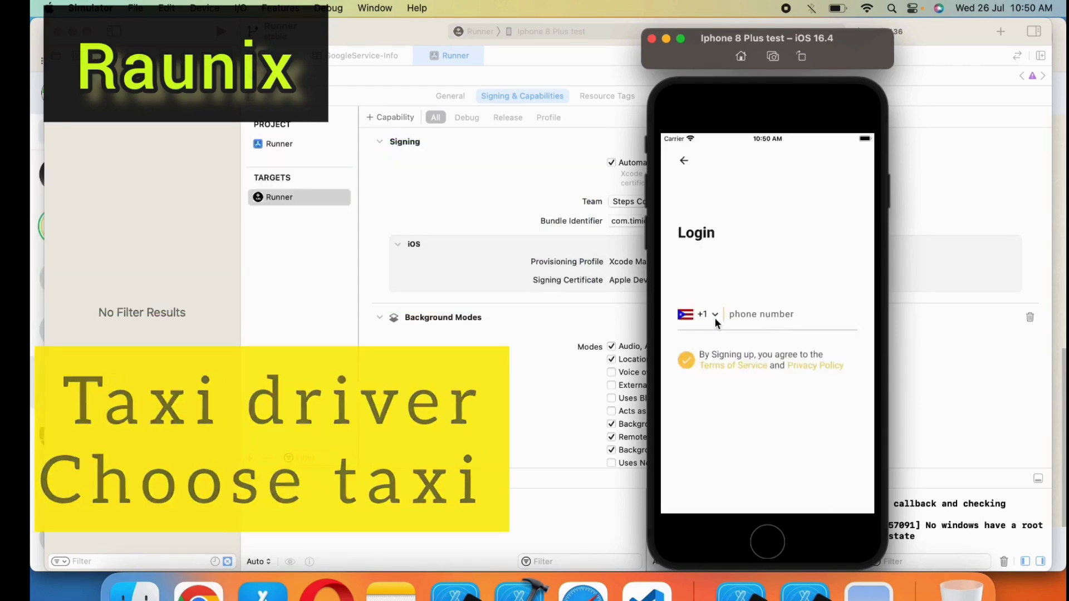
pyautogui.click(712, 317)
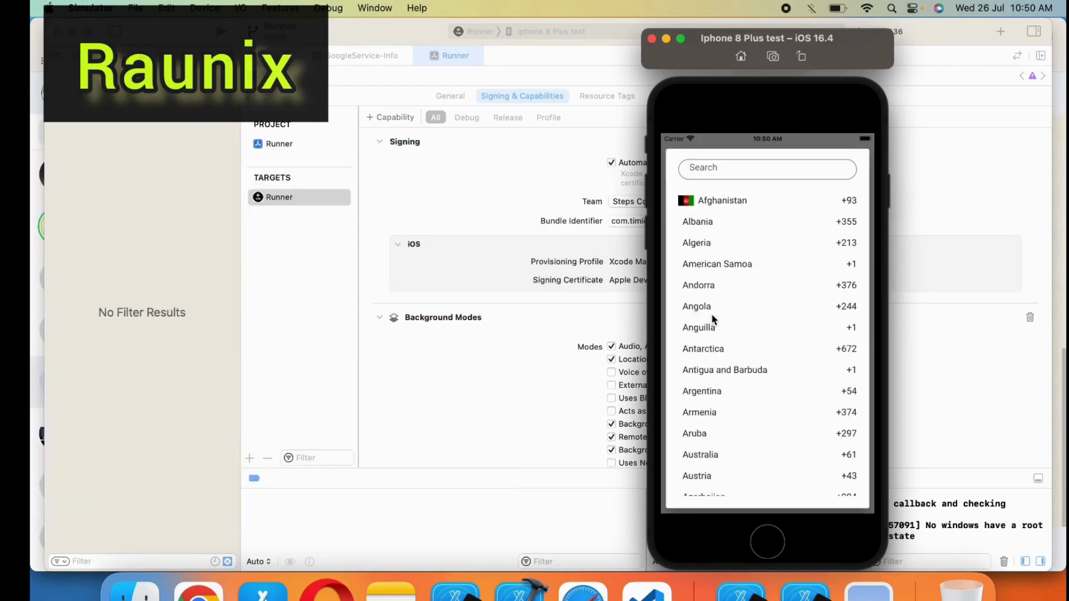
pyautogui.click(740, 168)
pyautogui.write('India')
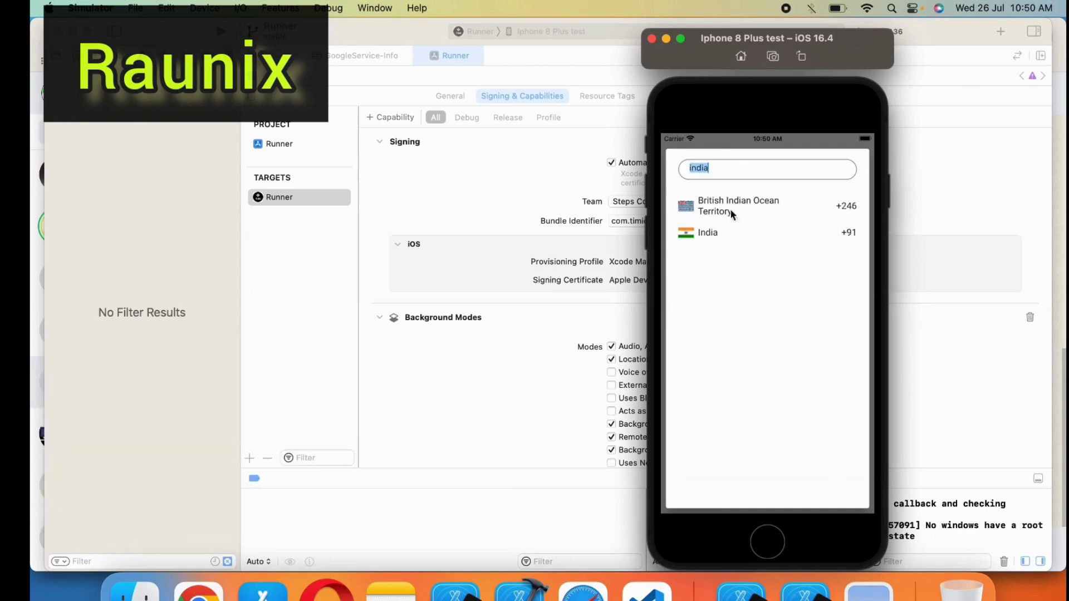
pyautogui.click(718, 232)
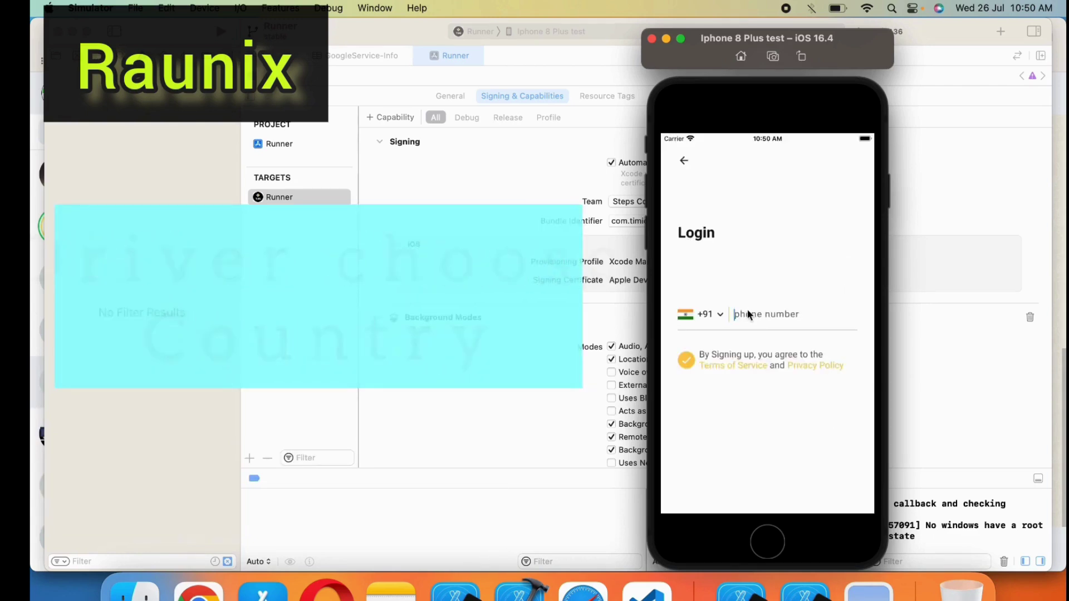
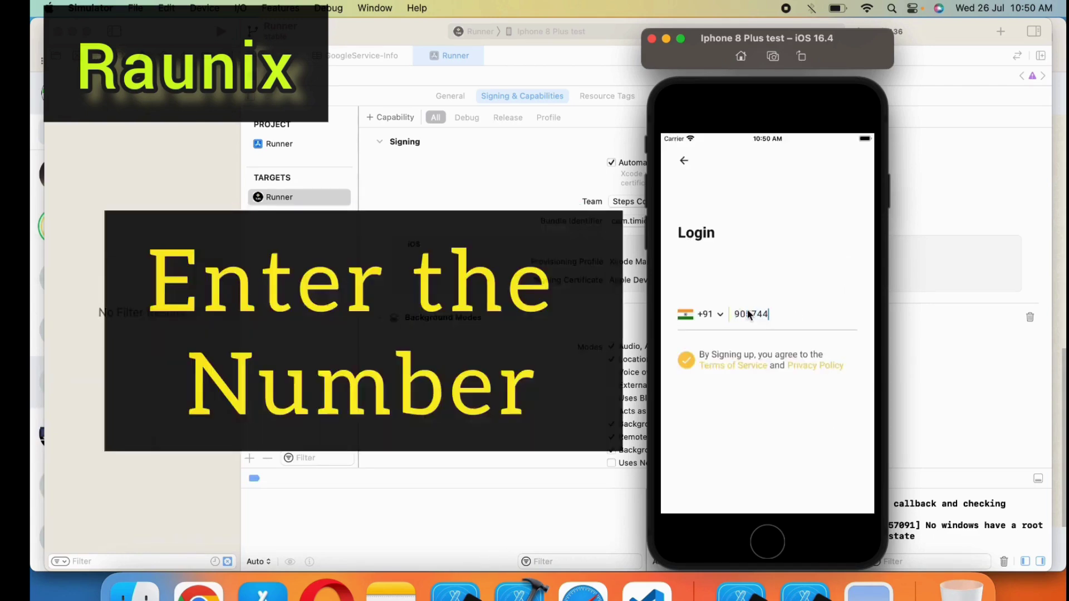
pyautogui.click(768, 417)
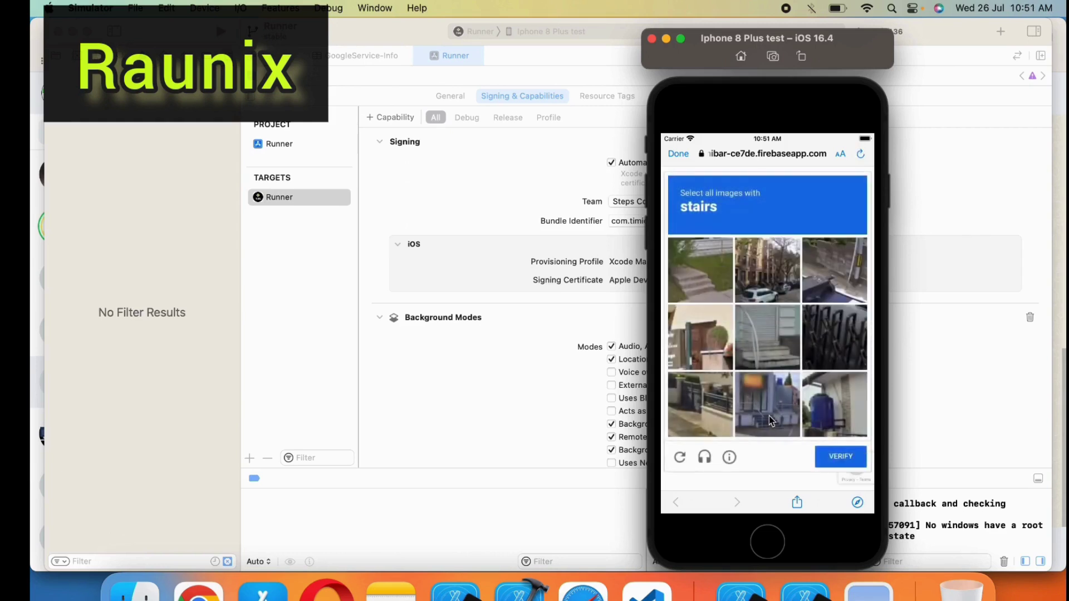
# Select the three stairs tiles in the reCAPTCHA grid and submit the check.
pyautogui.click(723, 290)
pyautogui.click(761, 343)
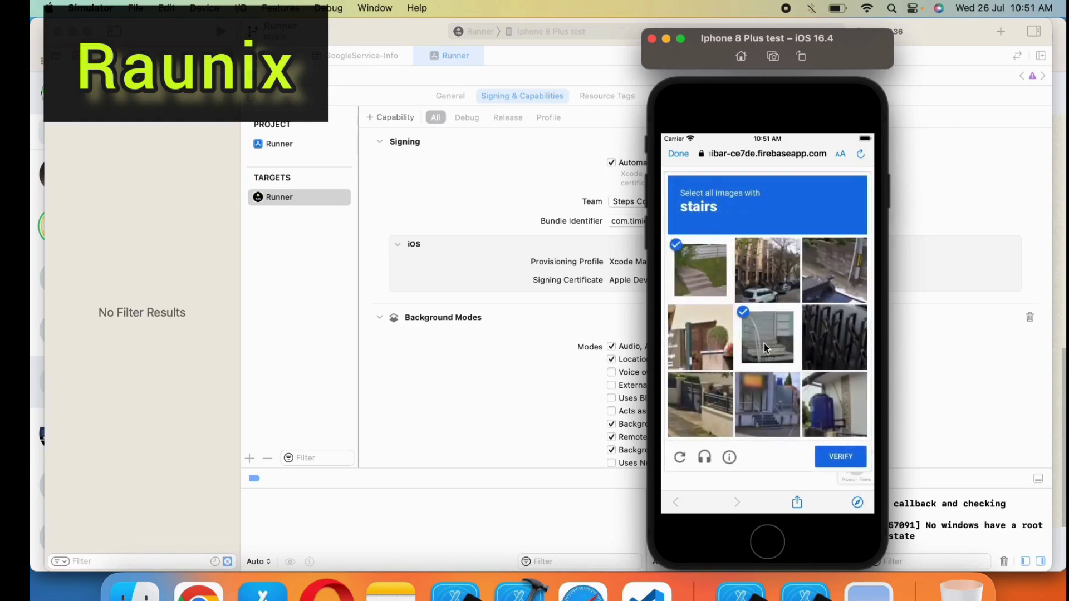
pyautogui.click(767, 405)
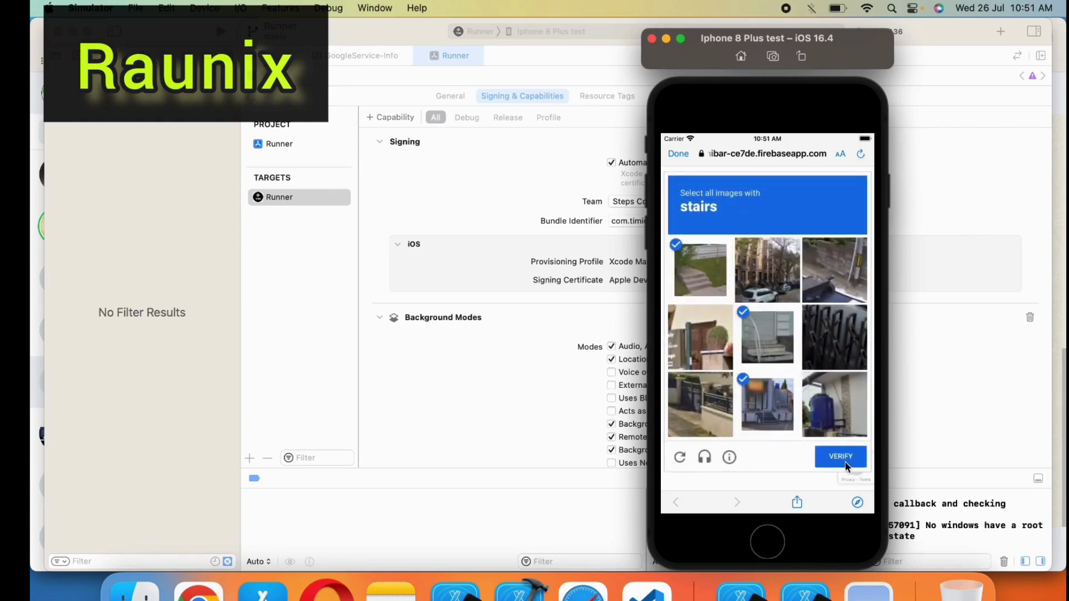
pyautogui.click(843, 459)
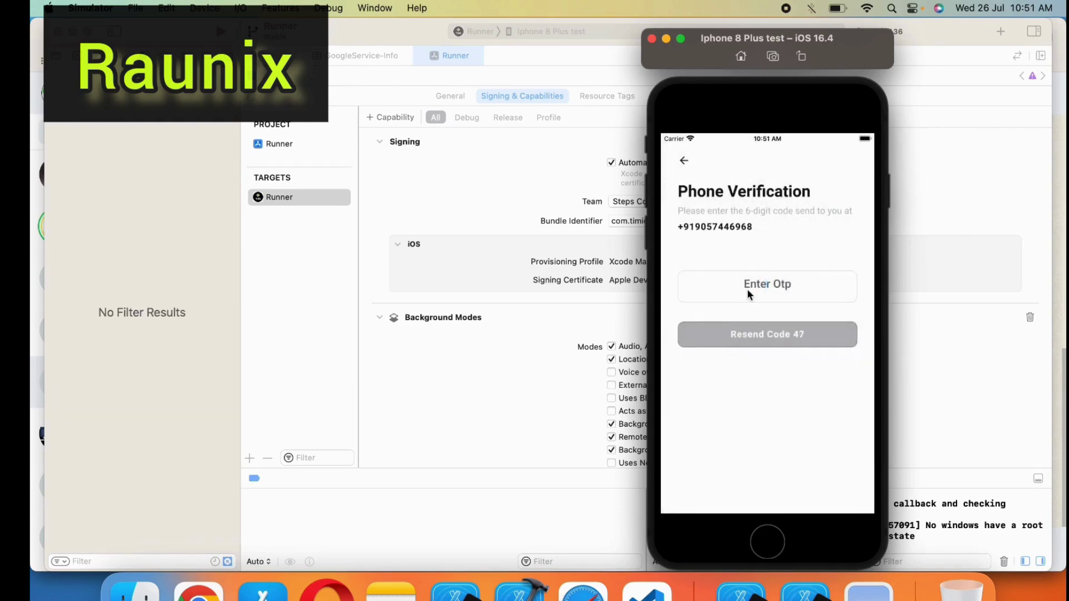
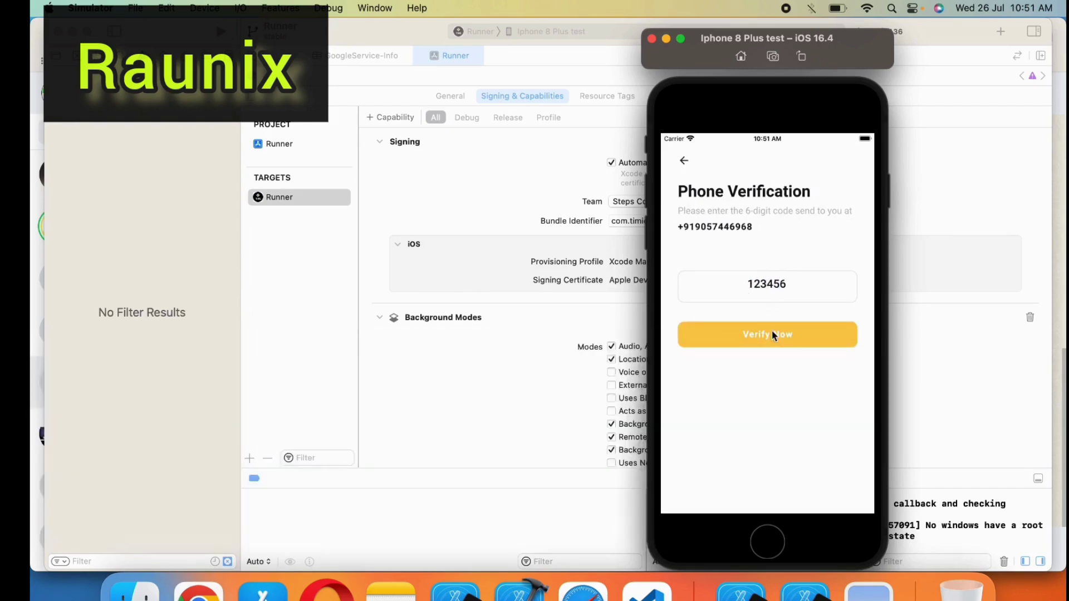
# Submit the verification code and accept the location permissions.
pyautogui.click(772, 331)
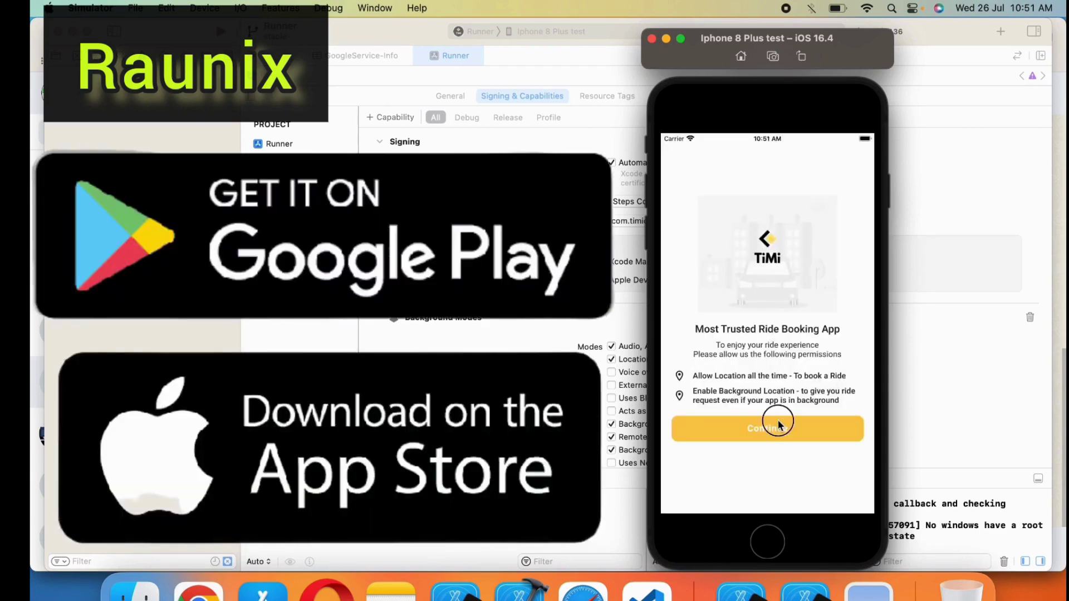
pyautogui.click(776, 374)
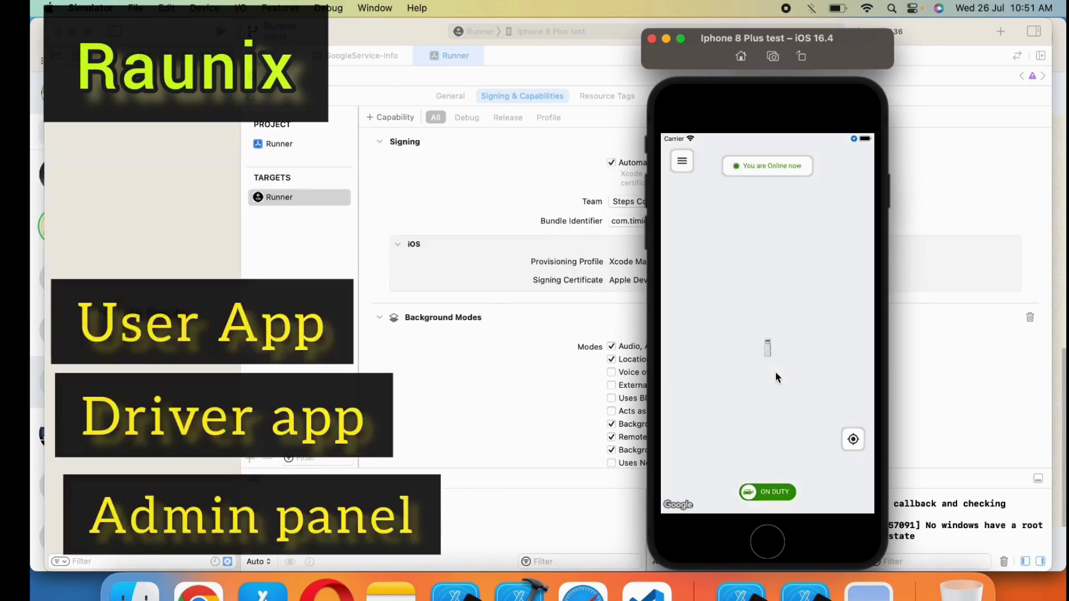
pyautogui.click(776, 373)
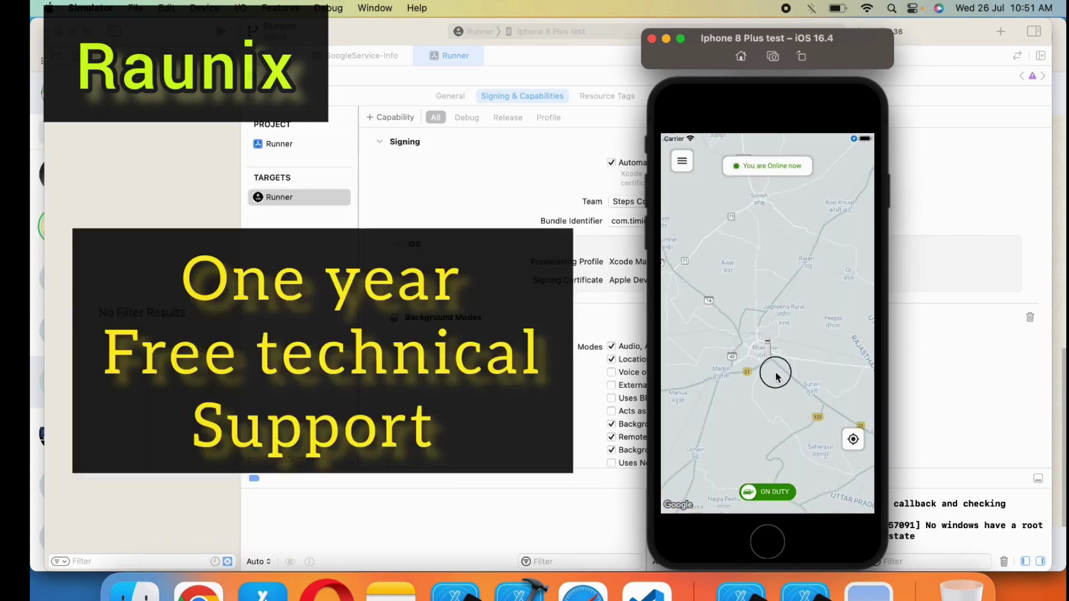
# Pan, zoom and recentre the home map to street level around the driver.
pyautogui.moveTo(775, 375); pyautogui.dragTo(732, 370)
pyautogui.doubleClick(733, 372)
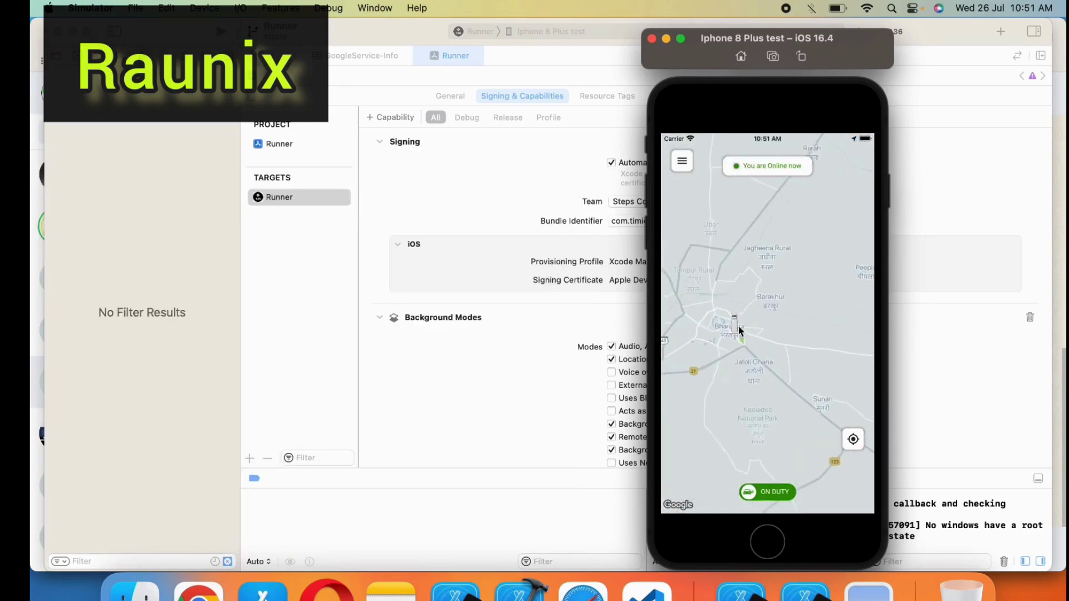
pyautogui.click(852, 440)
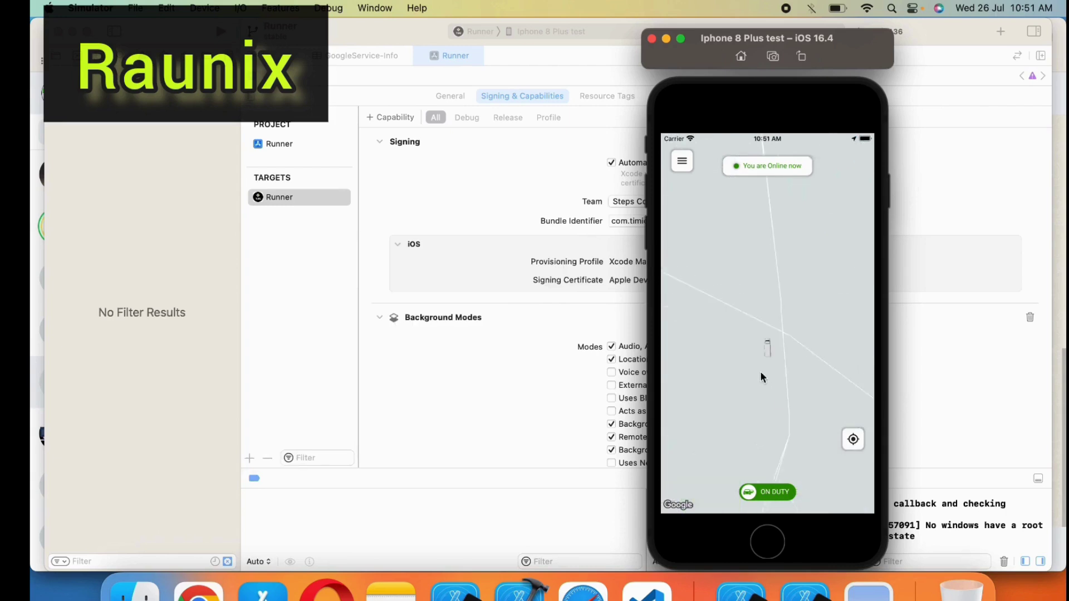
pyautogui.doubleClick(759, 371)
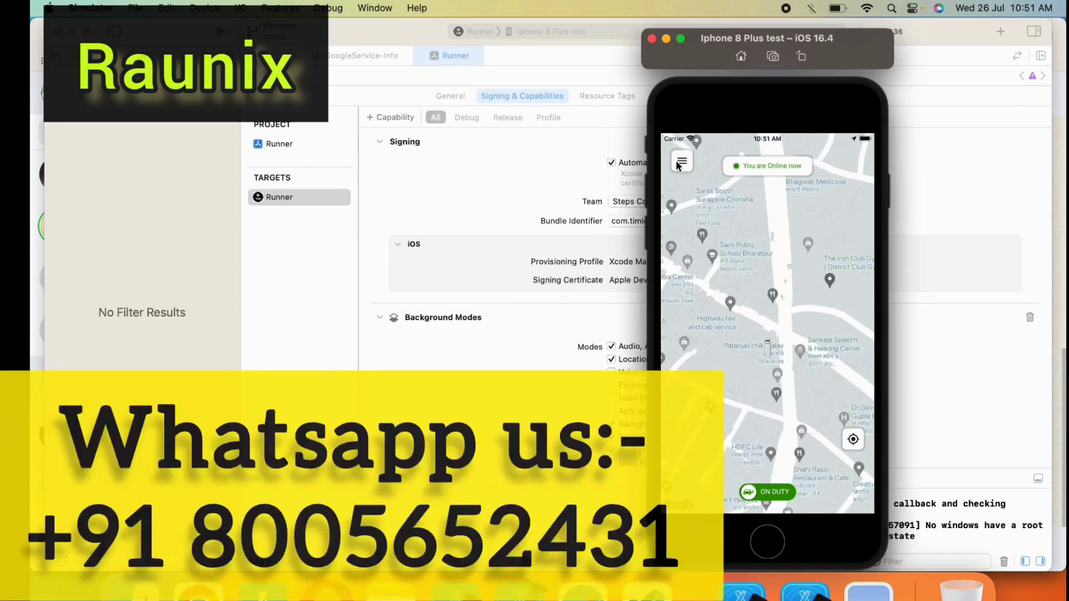
# View the vehicle information page from the side menu and return.
pyautogui.click(681, 162)
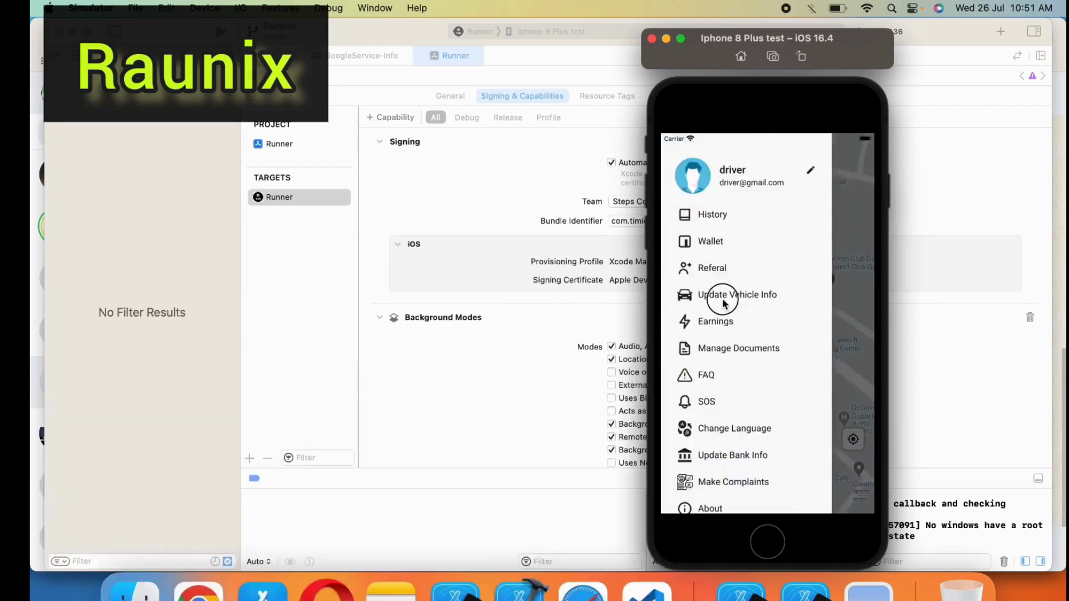
pyautogui.click(723, 304)
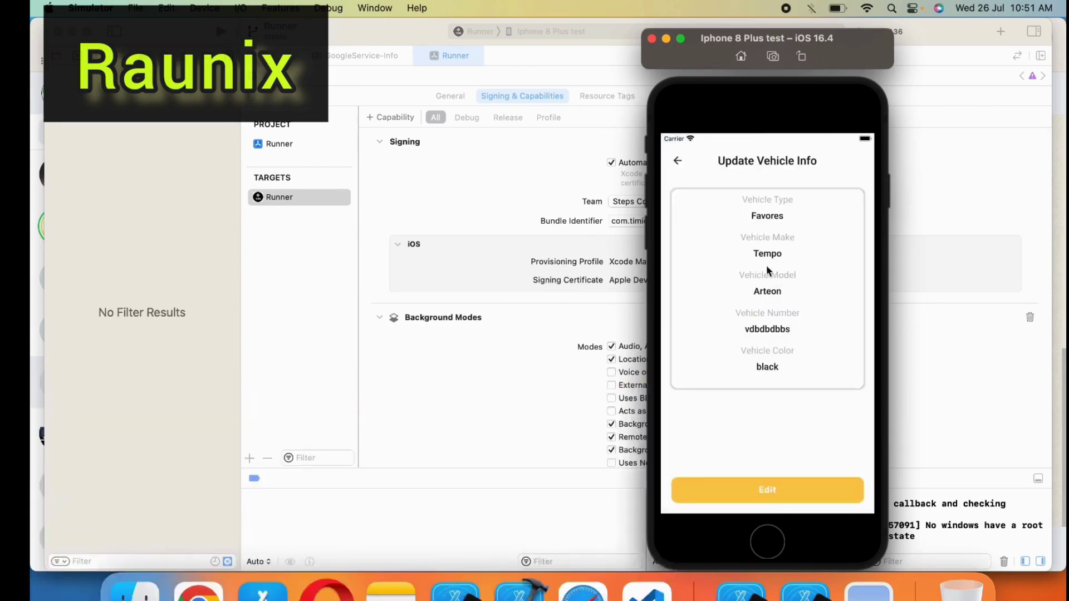
pyautogui.click(677, 161)
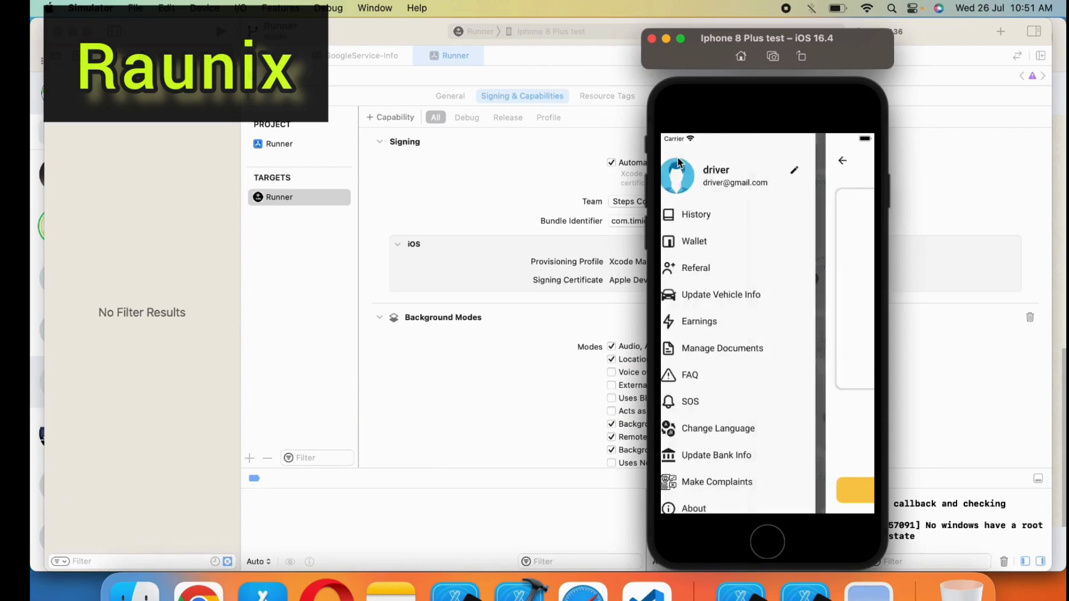
# Review the Today, Weekly and date-range Report earnings, then view Change Language.
pyautogui.click(704, 322)
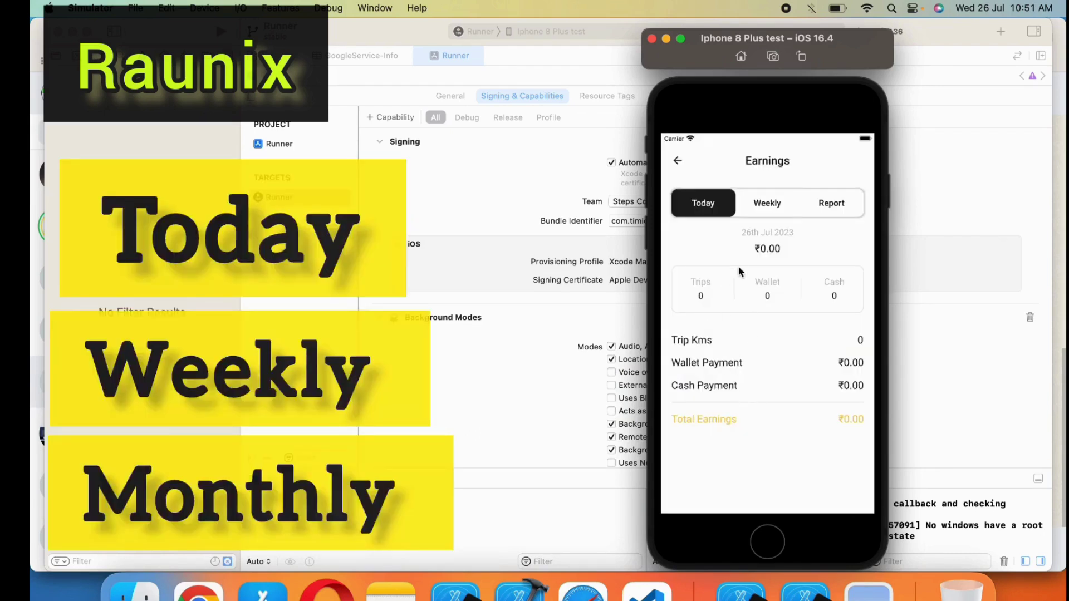
pyautogui.click(767, 203)
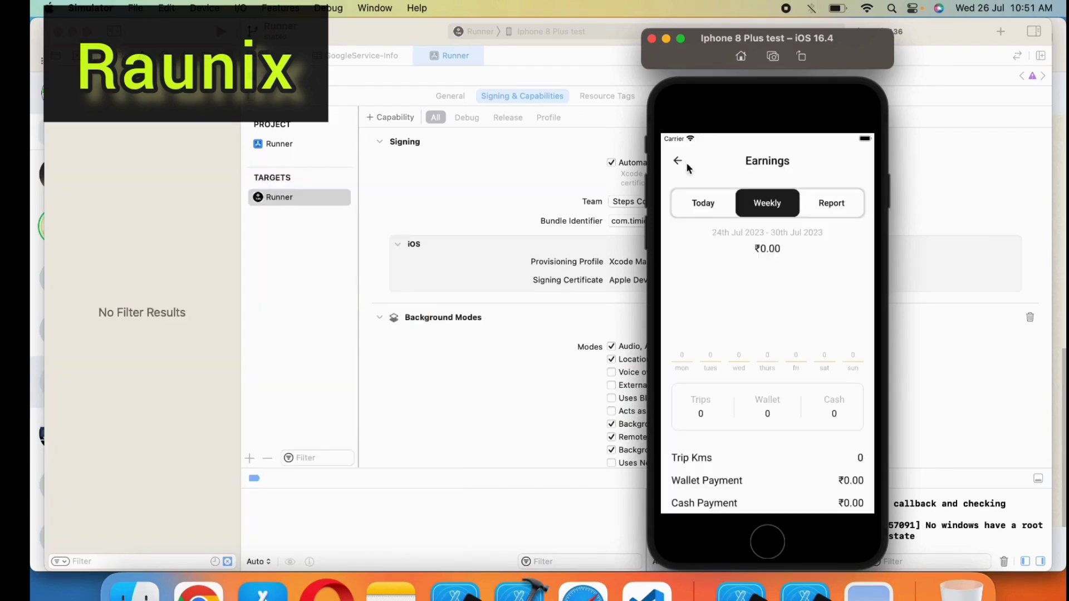
pyautogui.click(831, 204)
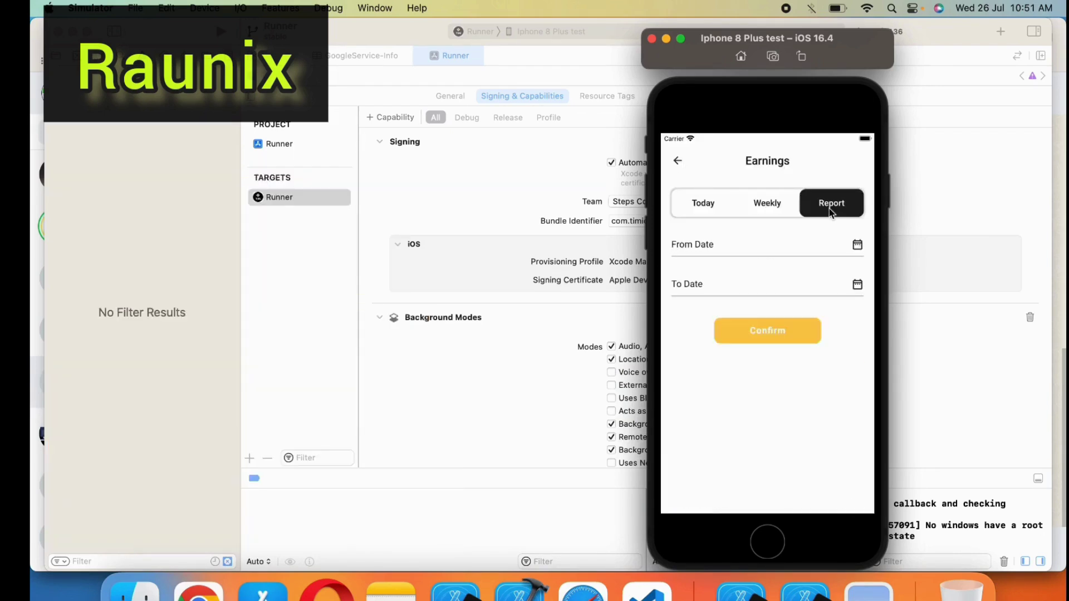
pyautogui.click(677, 164)
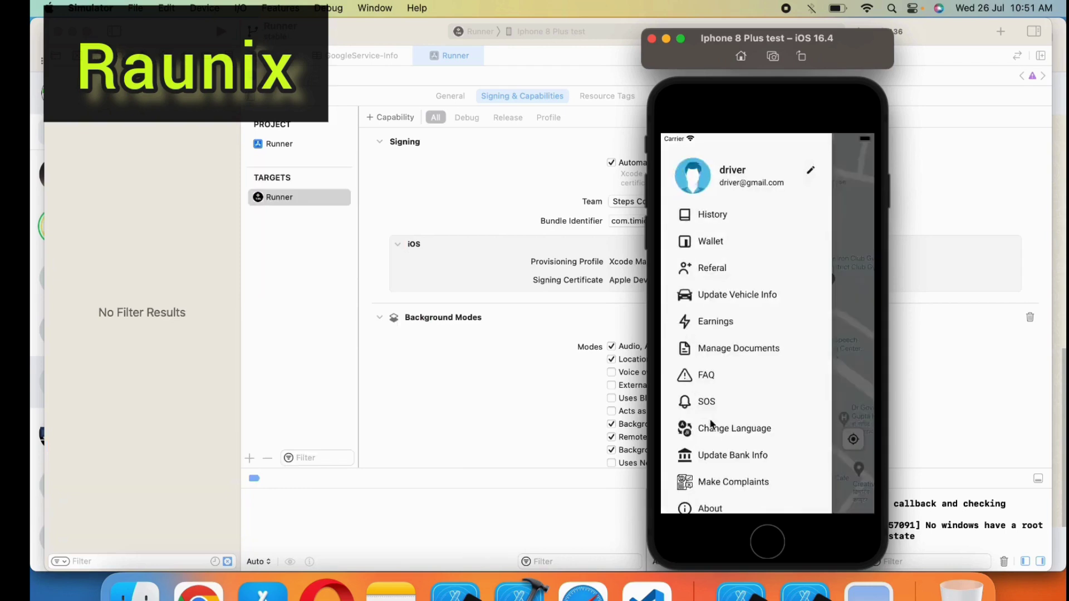
pyautogui.click(725, 432)
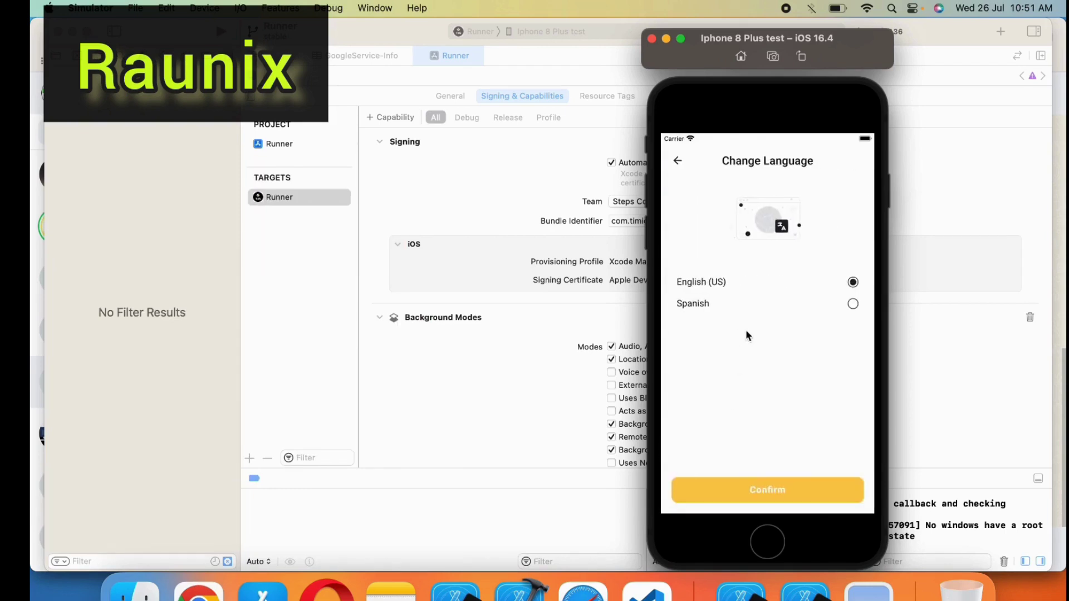
pyautogui.click(680, 161)
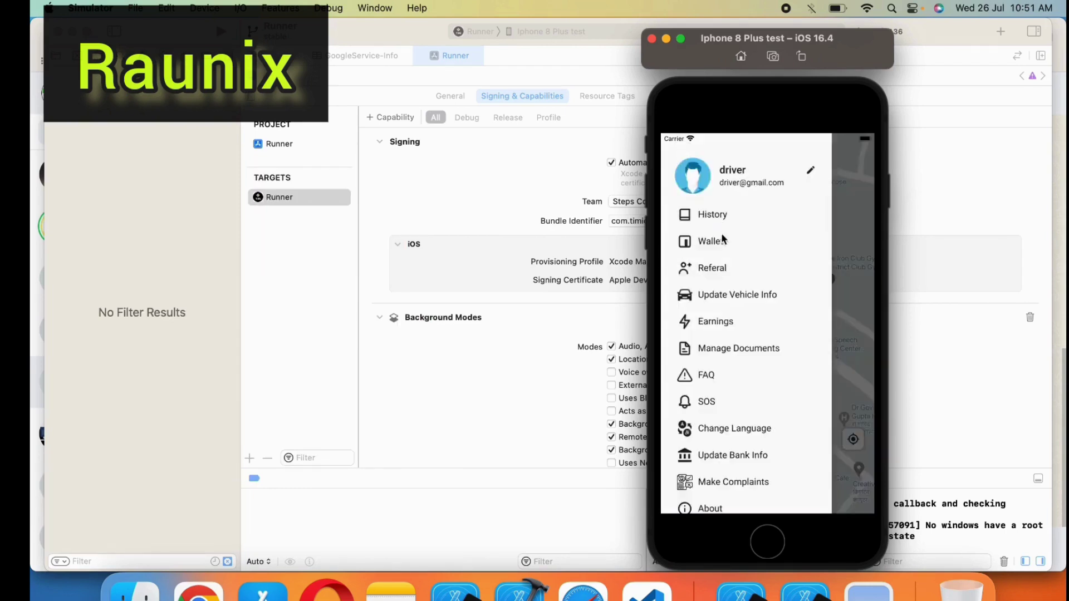
pyautogui.moveTo(726, 343); pyautogui.dragTo(724, 226)
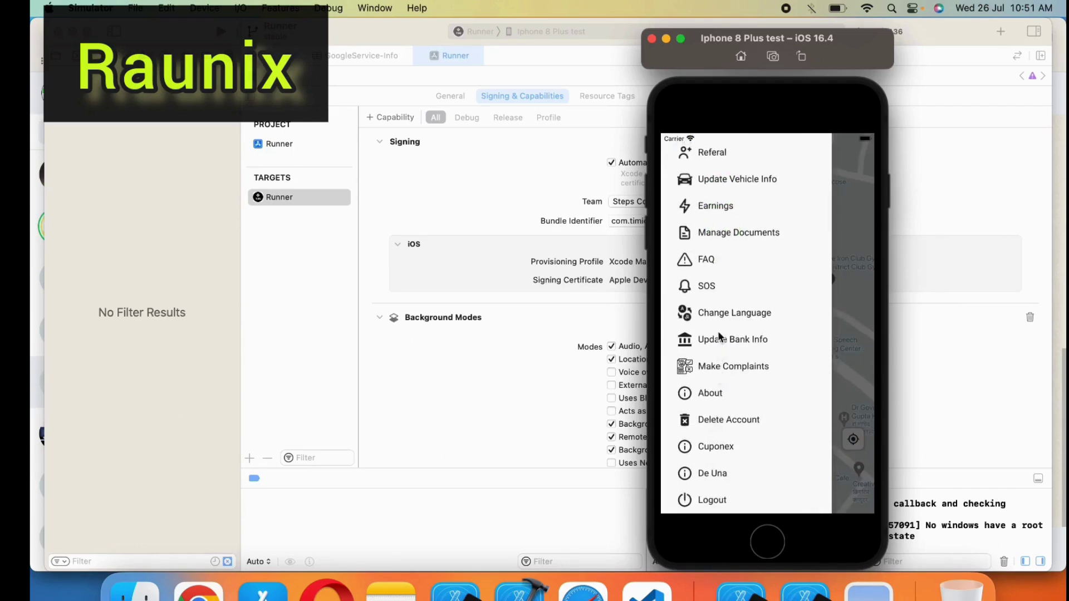
pyautogui.scroll(3, 718, 338)
pyautogui.click(727, 268)
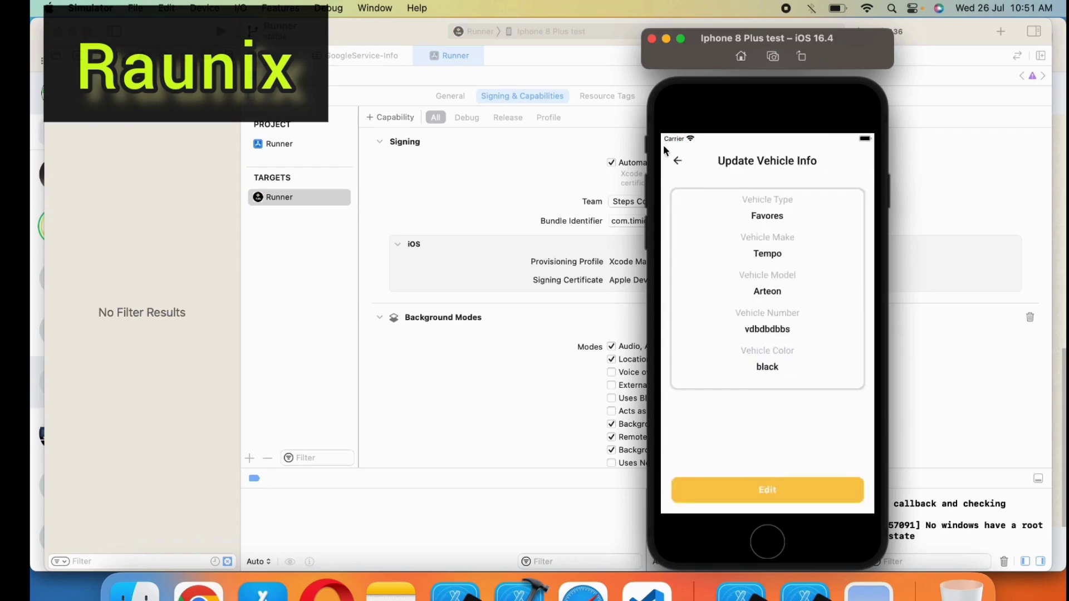
pyautogui.click(677, 161)
pyautogui.click(864, 191)
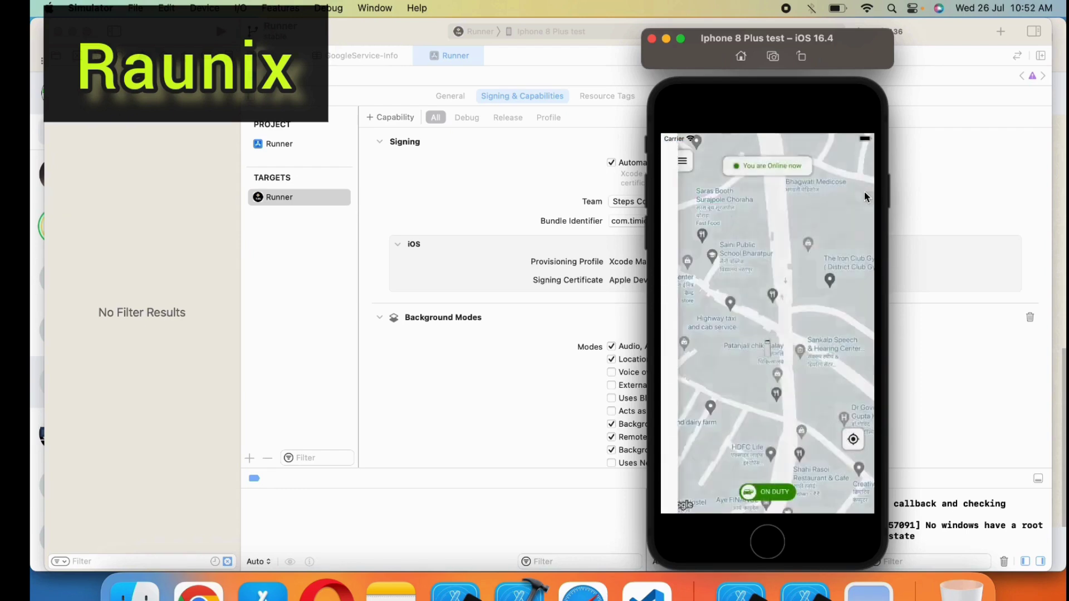
pyautogui.click(681, 165)
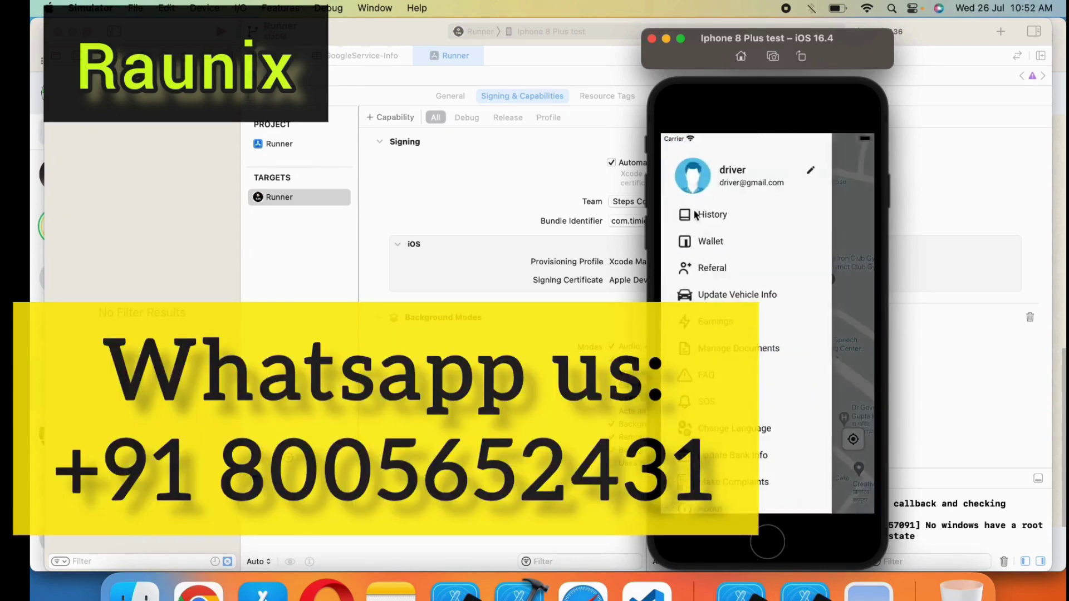
pyautogui.click(694, 210)
pyautogui.click(778, 206)
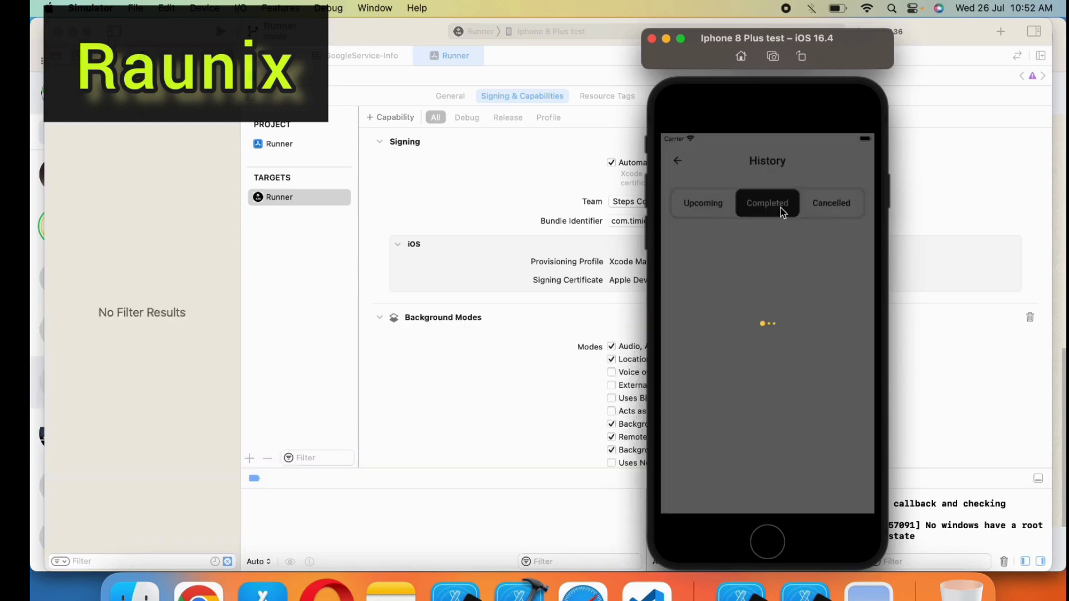
pyautogui.click(844, 204)
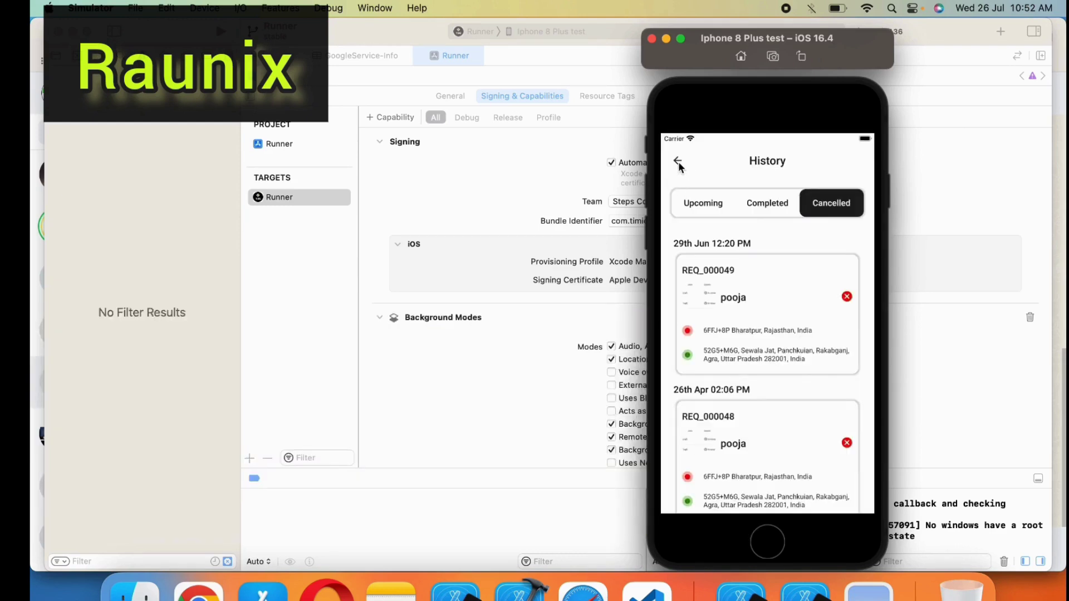
pyautogui.click(679, 163)
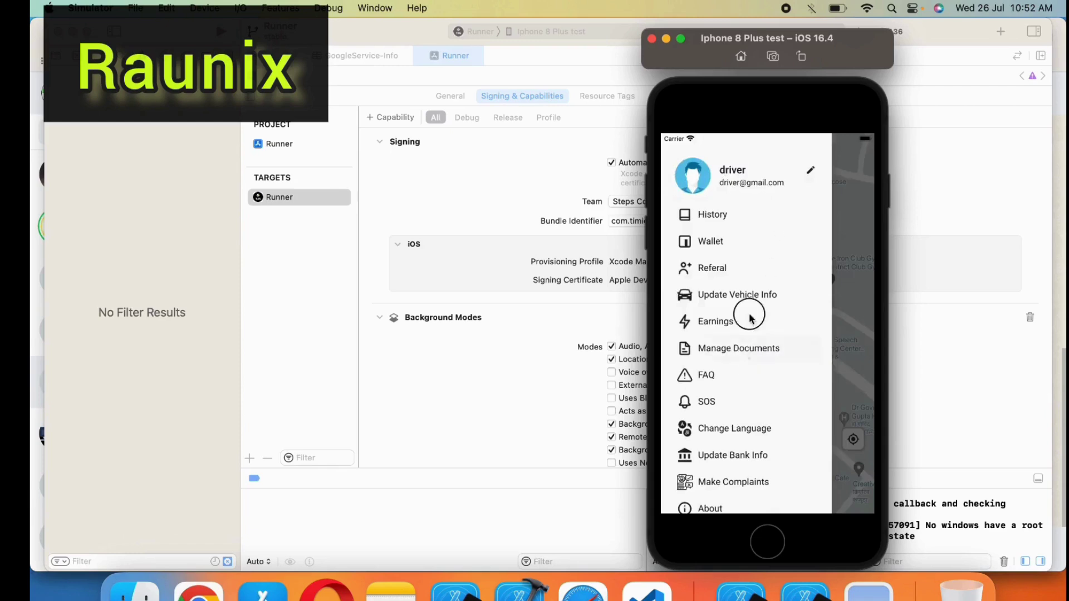
pyautogui.moveTo(750, 310); pyautogui.dragTo(747, 195)
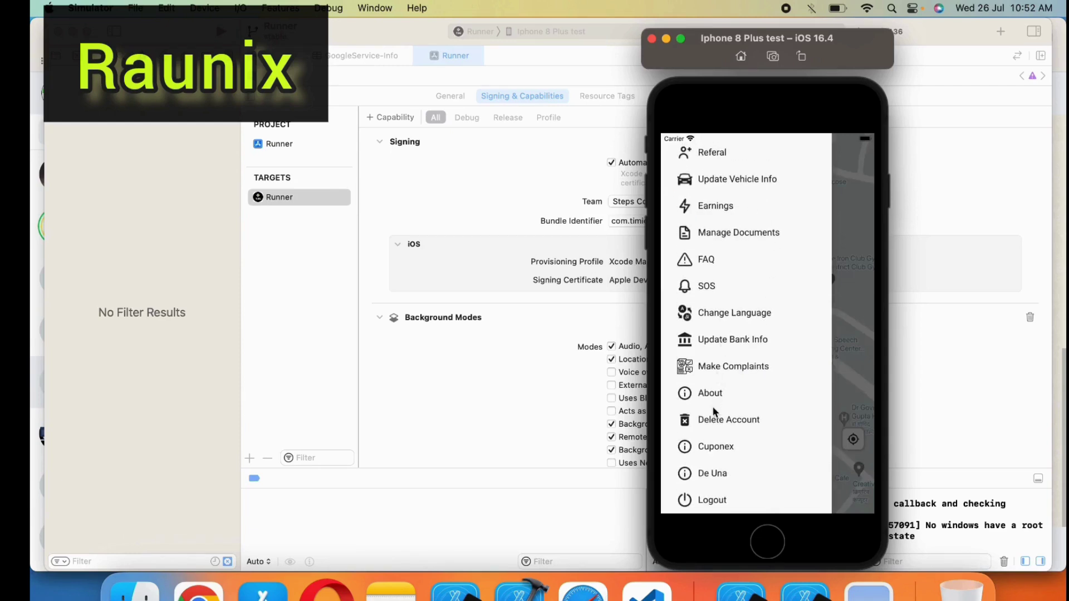
pyautogui.click(714, 447)
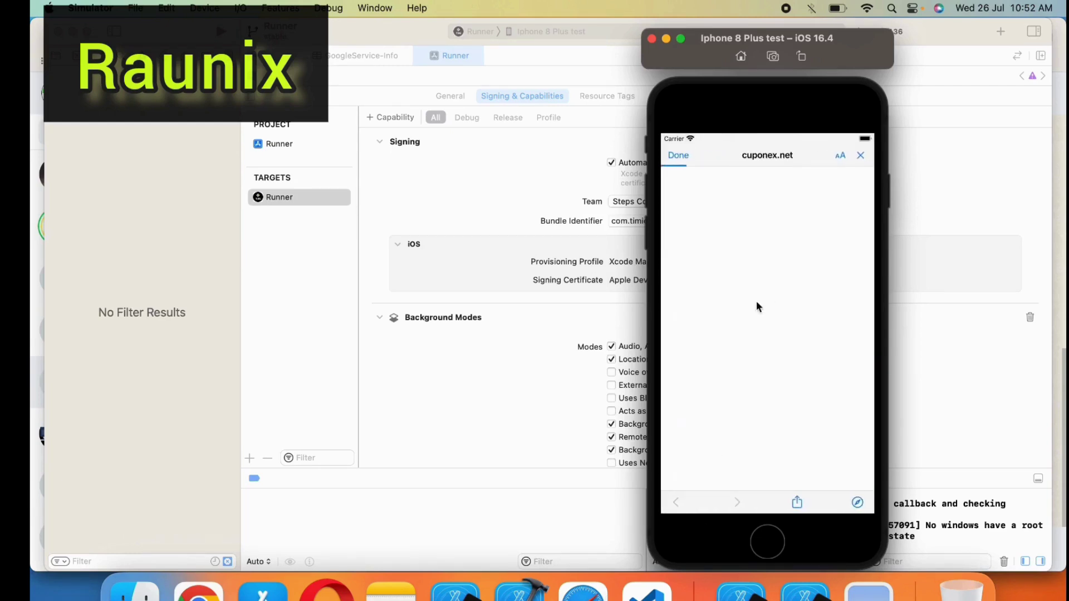
pyautogui.click(677, 156)
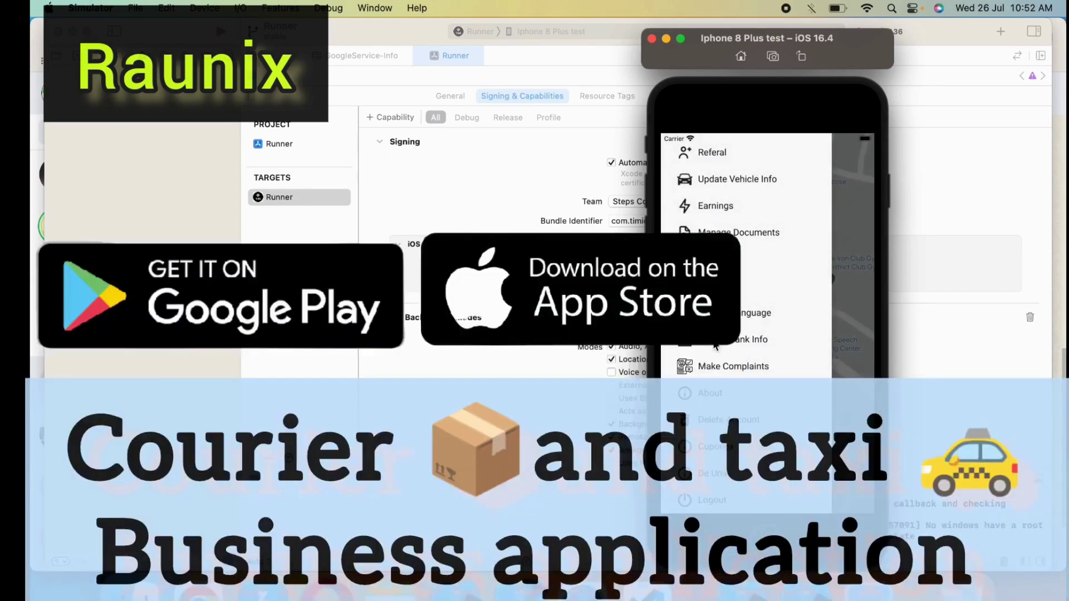
pyautogui.scroll(5, 750, 340)
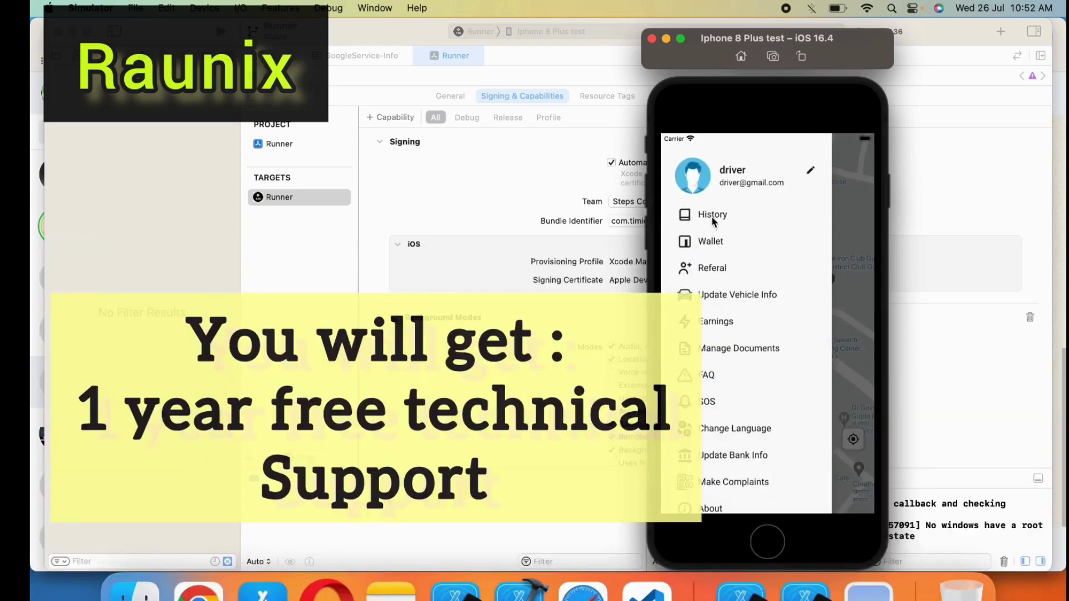
# View the trip history, the wallet balance and the wallet's withdraw page.
pyautogui.click(714, 219)
pyautogui.click(678, 160)
pyautogui.click(714, 243)
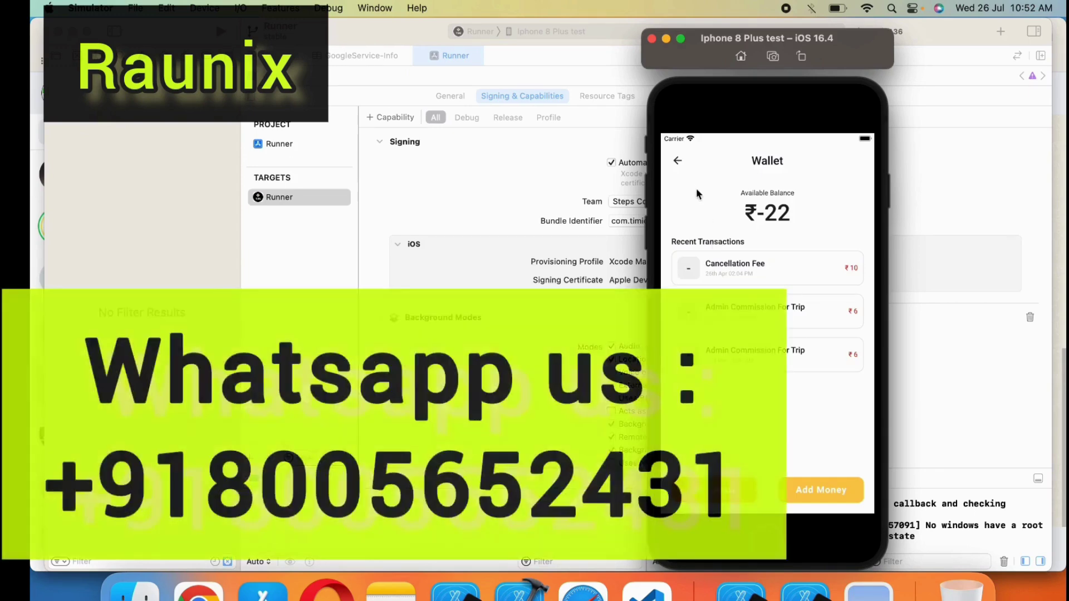
pyautogui.click(682, 168)
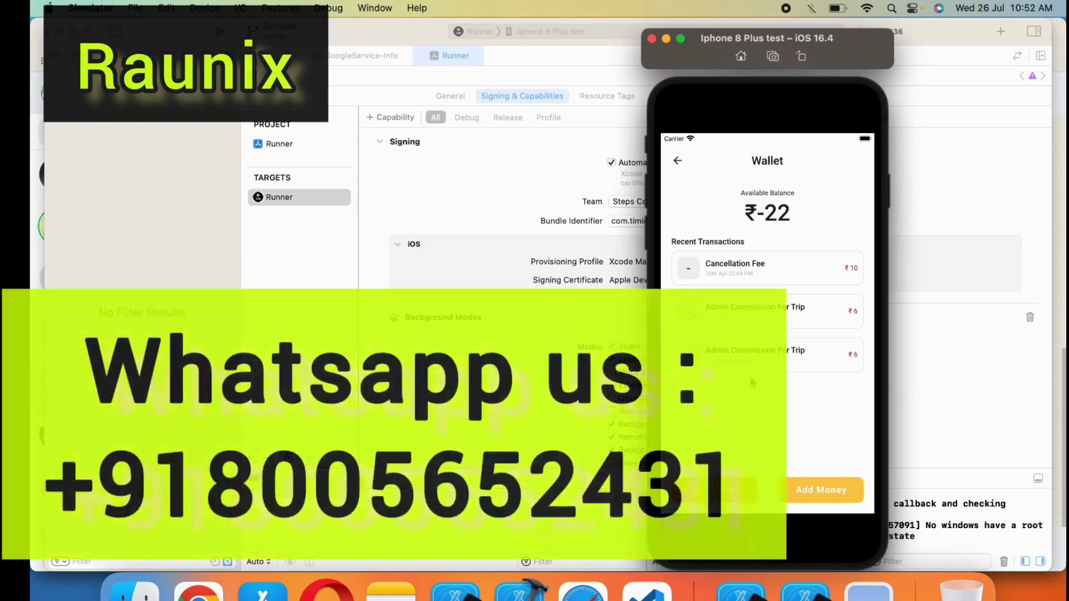
pyautogui.click(727, 492)
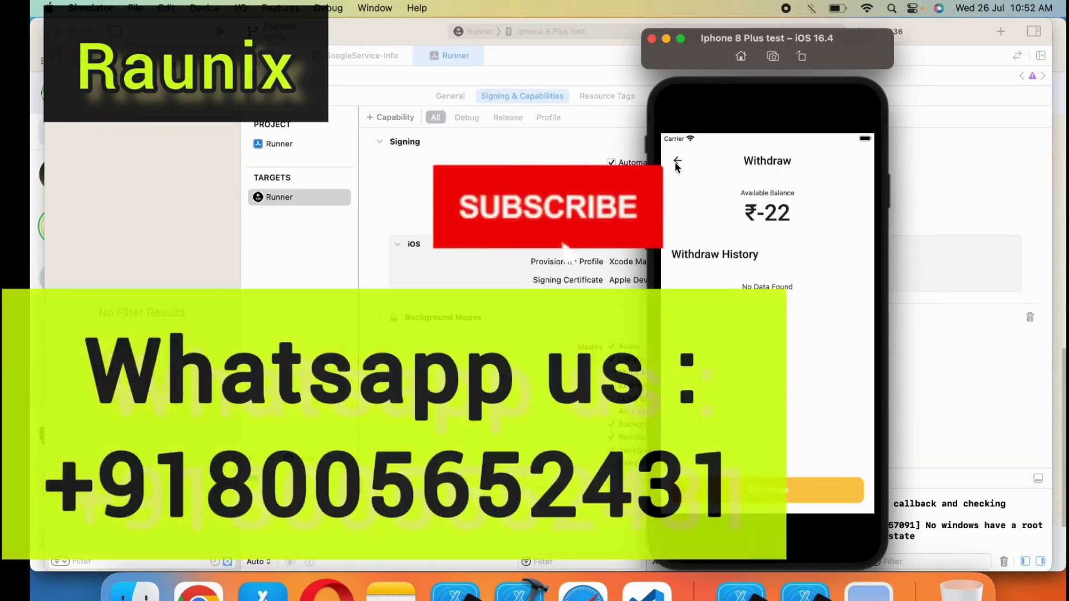
# Return to the map and switch the driver from on duty to offline.
pyautogui.click(677, 164)
pyautogui.click(677, 165)
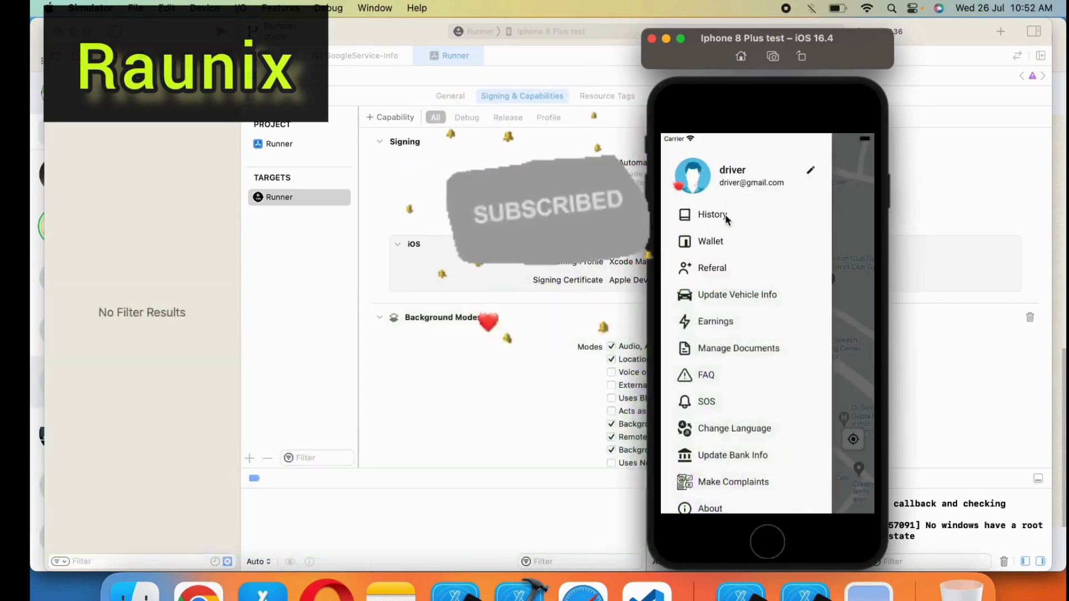
pyautogui.click(845, 227)
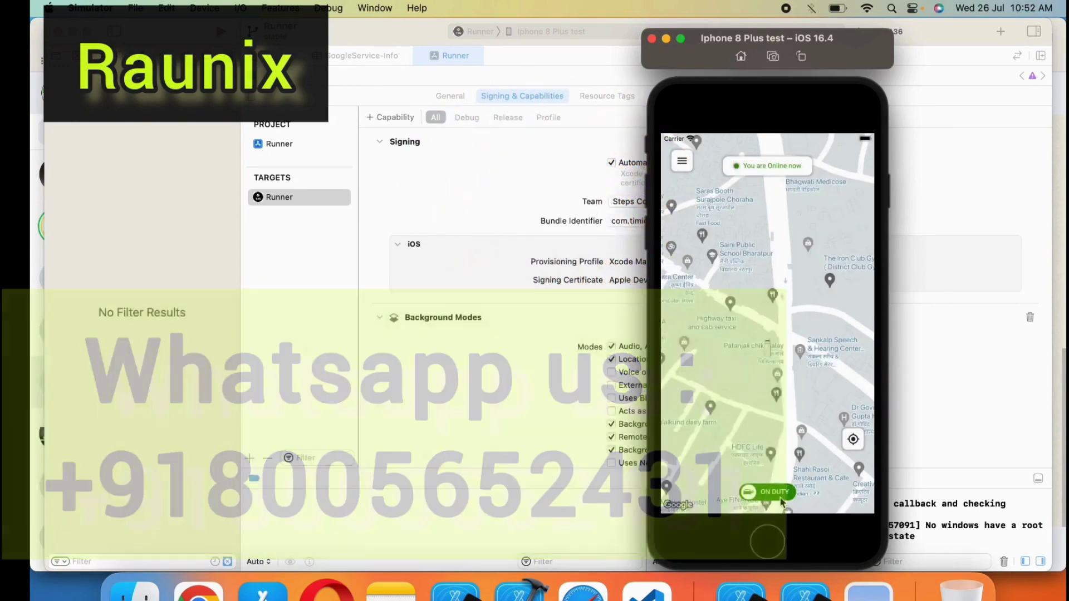
pyautogui.click(780, 496)
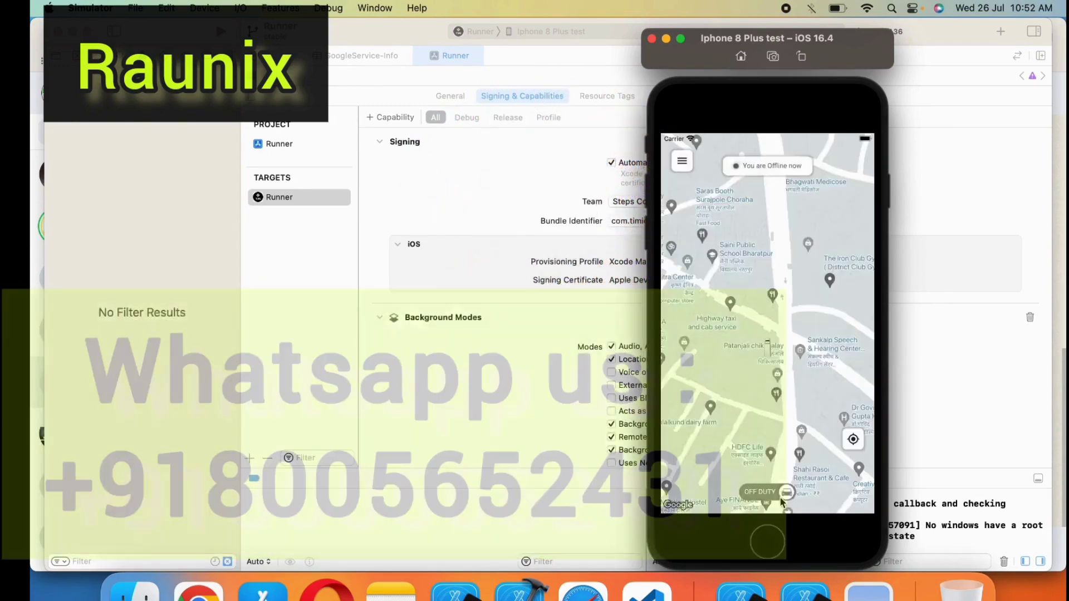